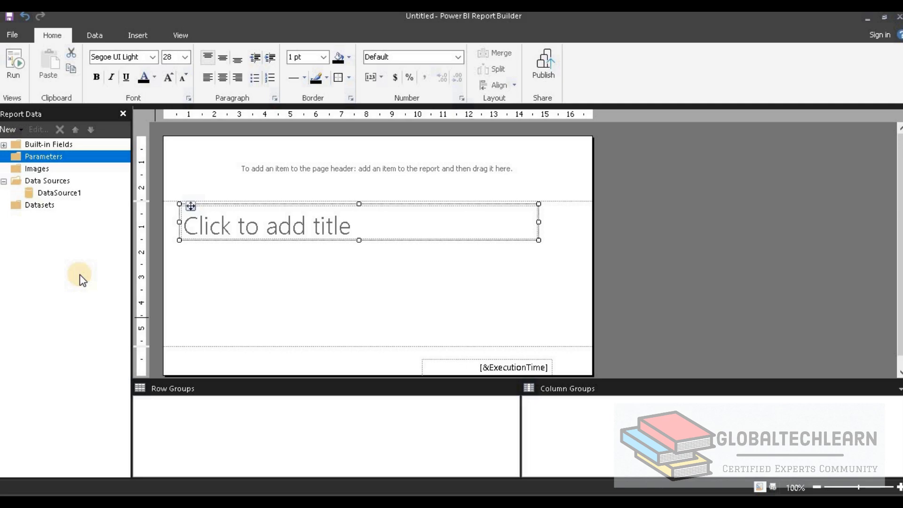
Bring up the dataset options under Datasets in the Report Data pane
right_click(40, 206)
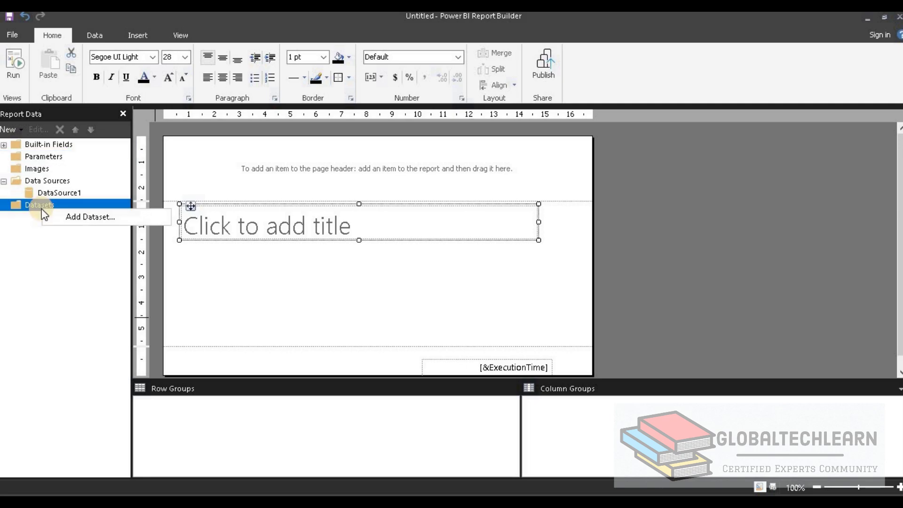
Create a dataset named Sales on DataSource1 using the pasted SQL sales query
left_click(71, 217)
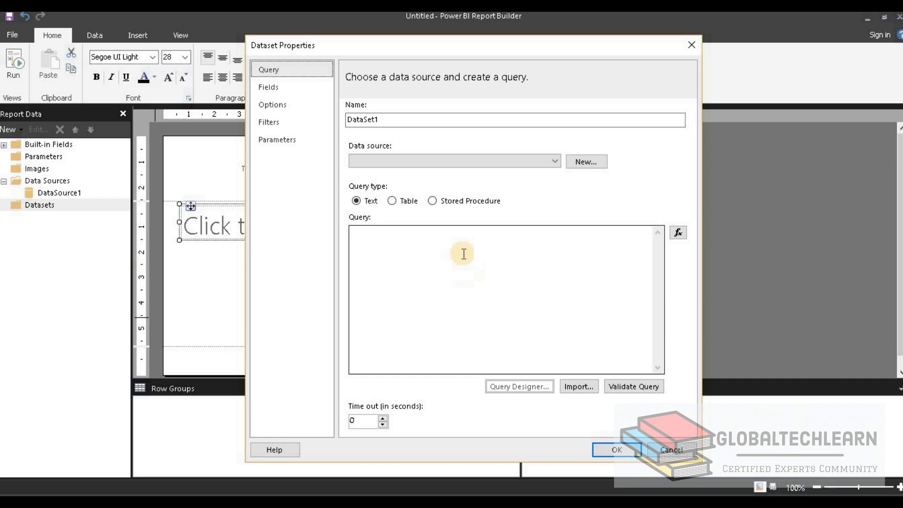
double_click(397, 120)
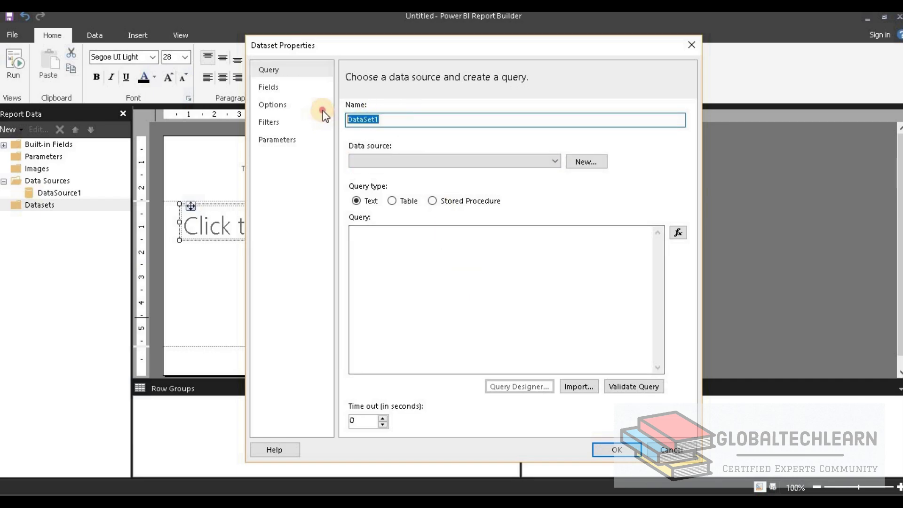
type("Sa")
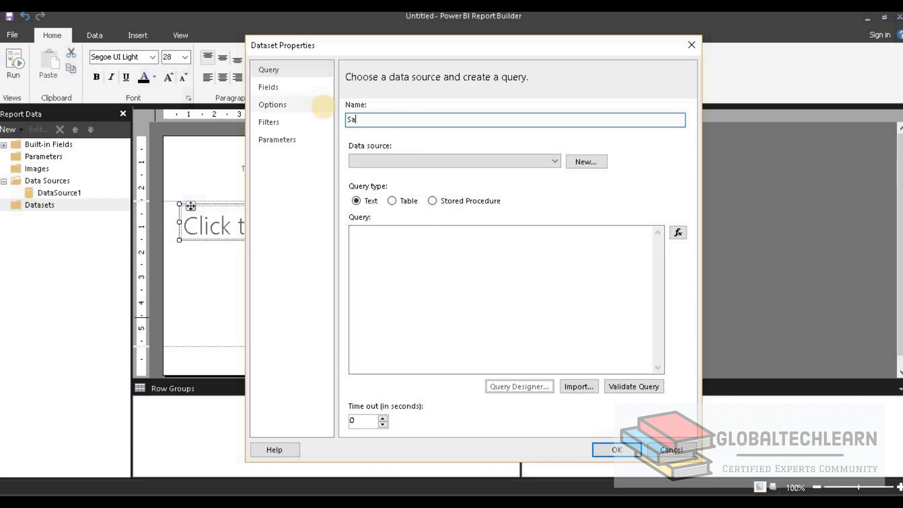
type("les")
left_click(430, 162)
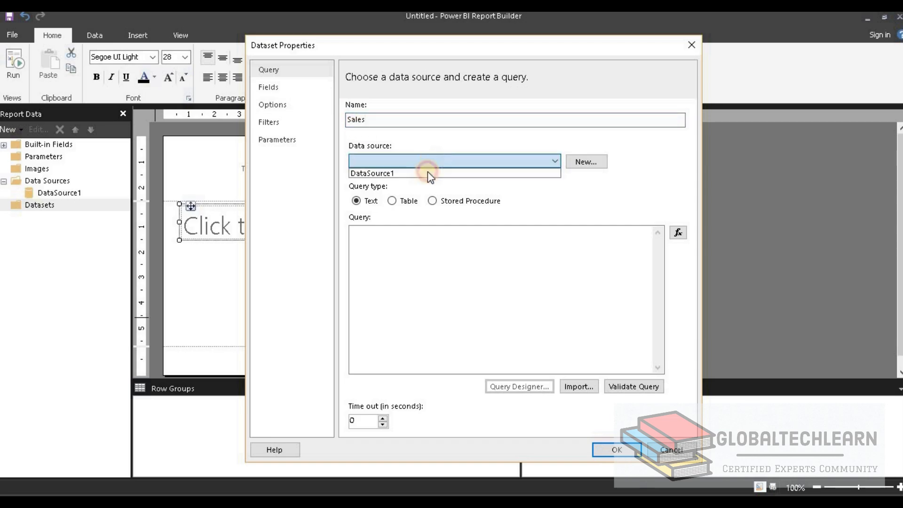
left_click(414, 174)
left_click(419, 161)
left_click(408, 171)
left_click(422, 246)
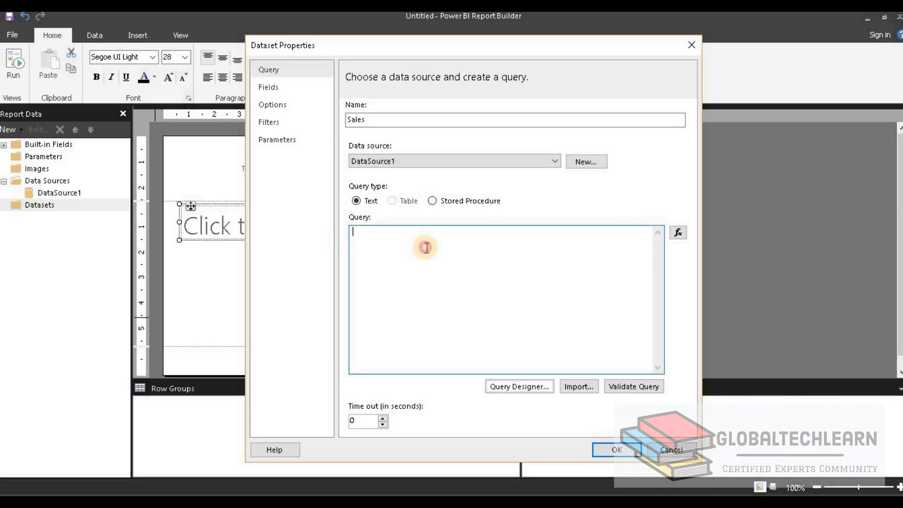
type("SELECT       [Product]       ,[ Sales]       ,[SalesDateKey]                 ,[Country] as Region   FROM [dbo].[SalesDataClothing]")
left_click(619, 452)
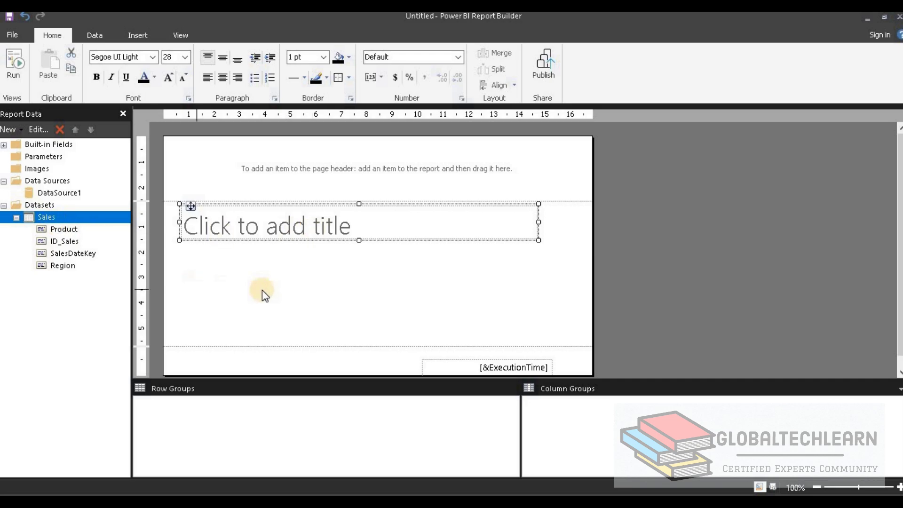
left_click(274, 285)
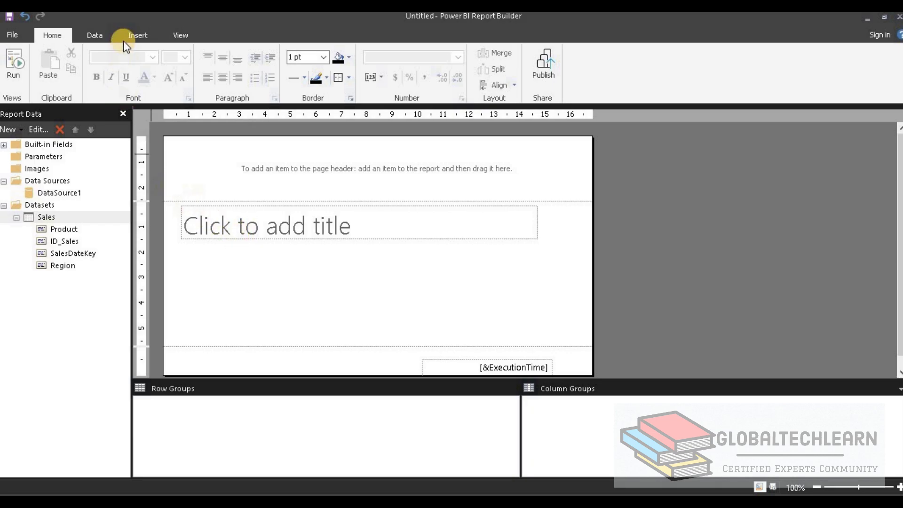
Insert a blank table into the report body below the title
left_click(137, 32)
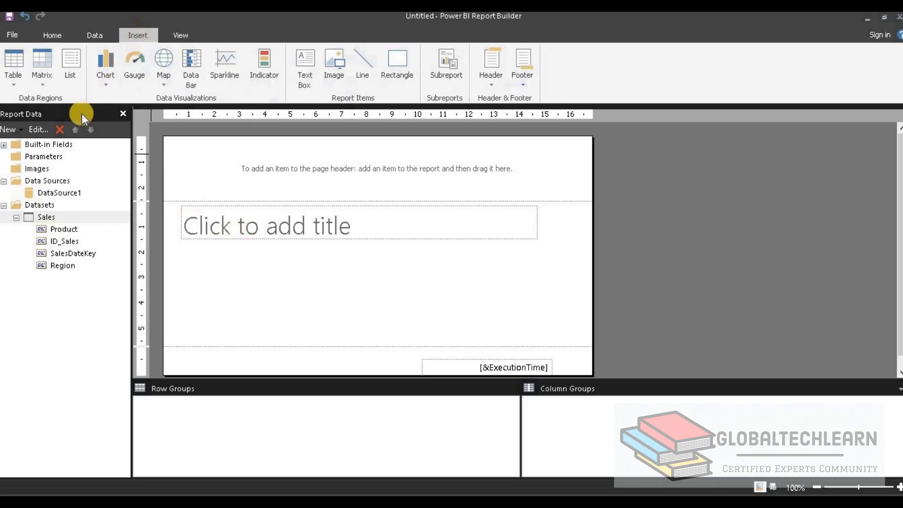
left_click(22, 60)
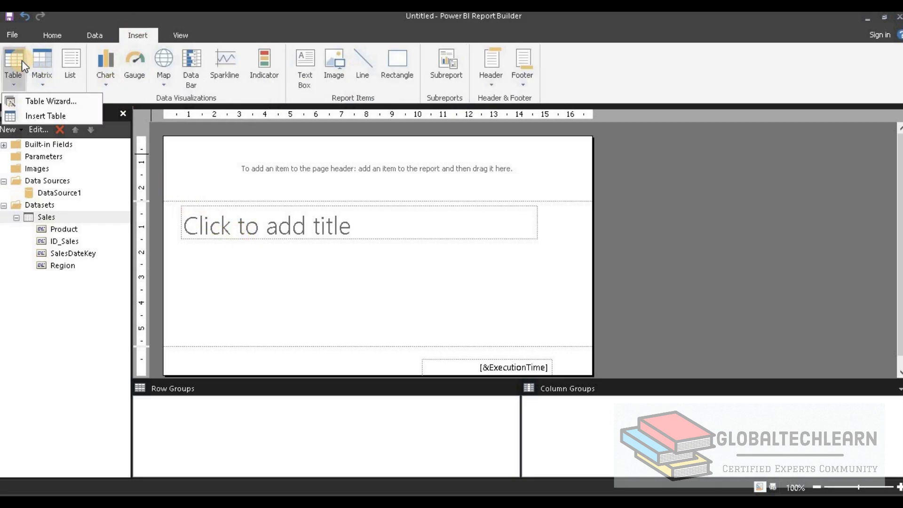
left_click(47, 116)
mouse_move(185, 255)
left_mouse_down()
mouse_move(461, 348)
mouse_move(507, 349)
left_mouse_up()
Fill the table's three columns with the Product, Region and ID_Sales fields
left_click_drag(62, 233, 209, 282)
left_click_drag(63, 269, 314, 278)
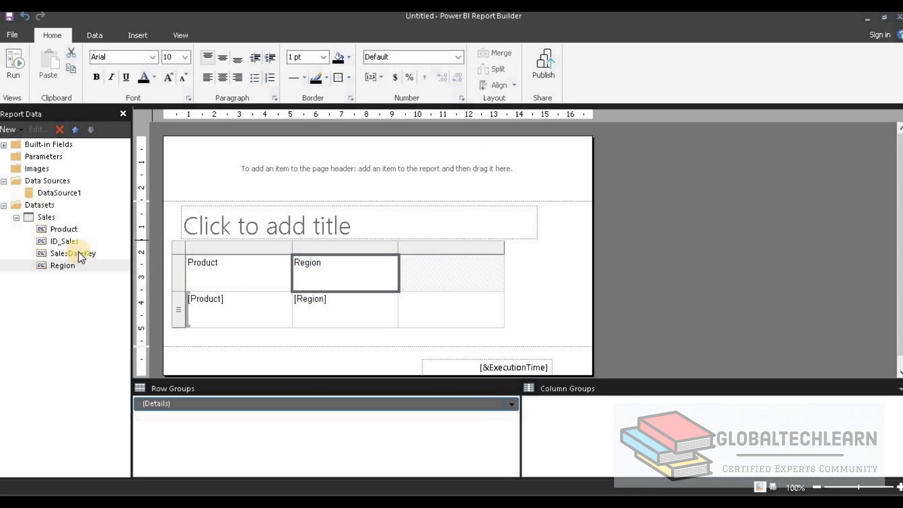
left_click(71, 252)
left_click_drag(66, 241, 427, 275)
left_click(319, 223)
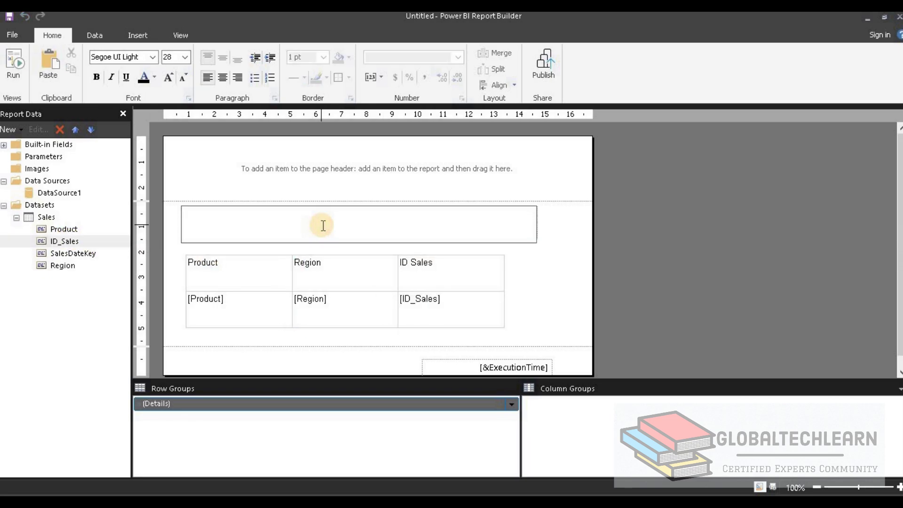
Enter 'Sales Report' as the report title and review the execution time footer text
type("Sales Report")
left_click(568, 296)
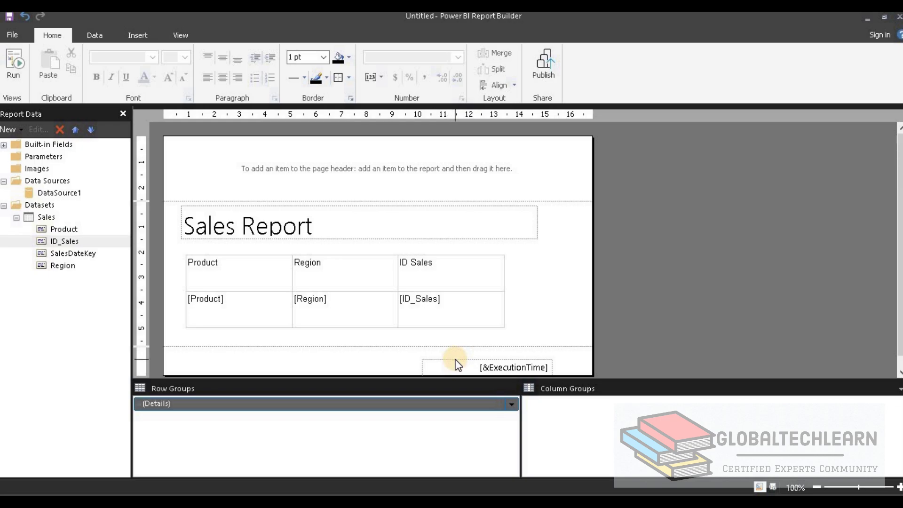
double_click(483, 365)
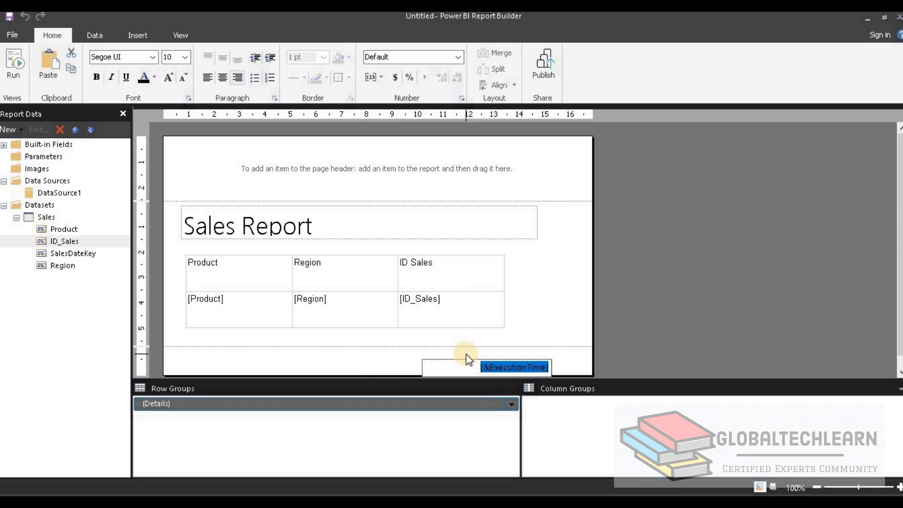
left_click(425, 359)
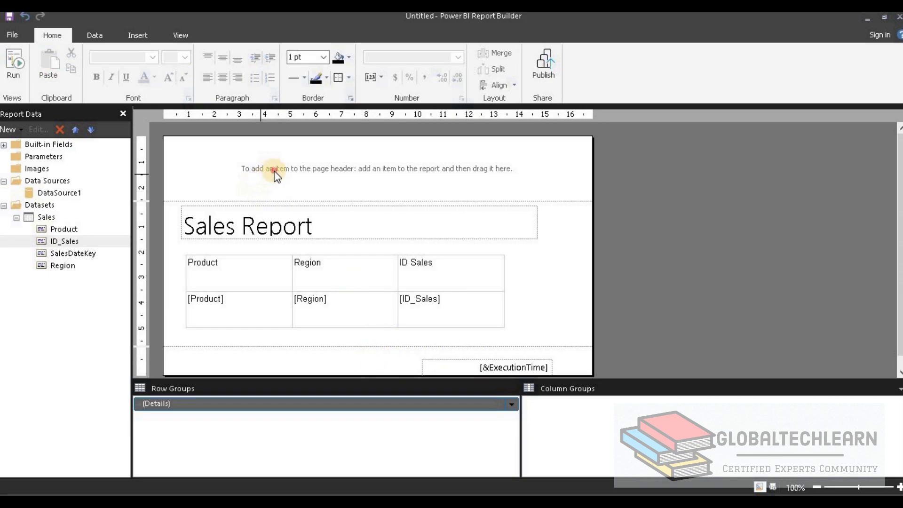
Move the title into the page header, shift the table up and enlarge it, then run the report
left_click(353, 223)
left_click_drag(347, 206, 349, 145)
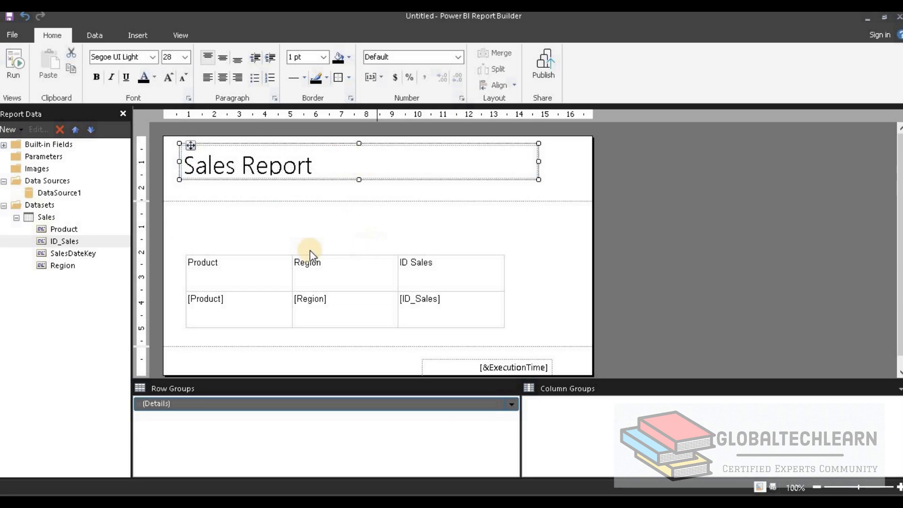
left_click(334, 254)
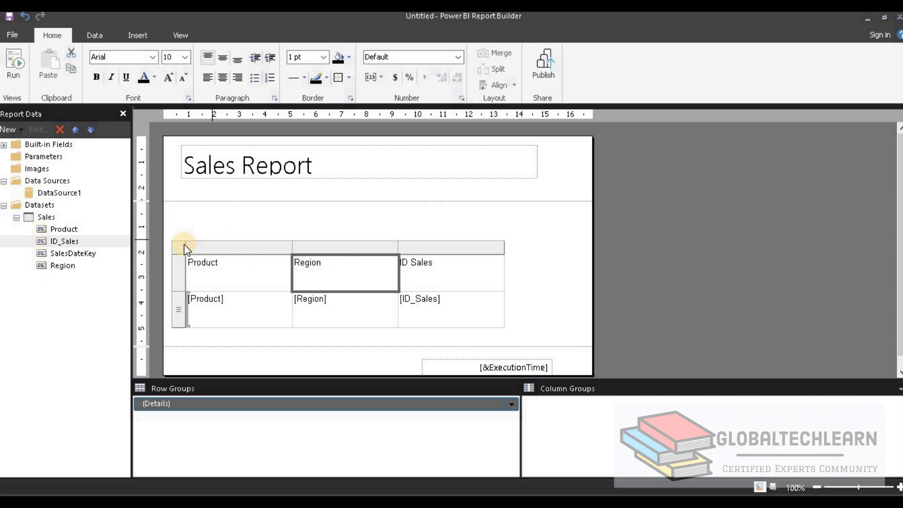
left_click(178, 247)
left_click_drag(194, 238, 189, 193)
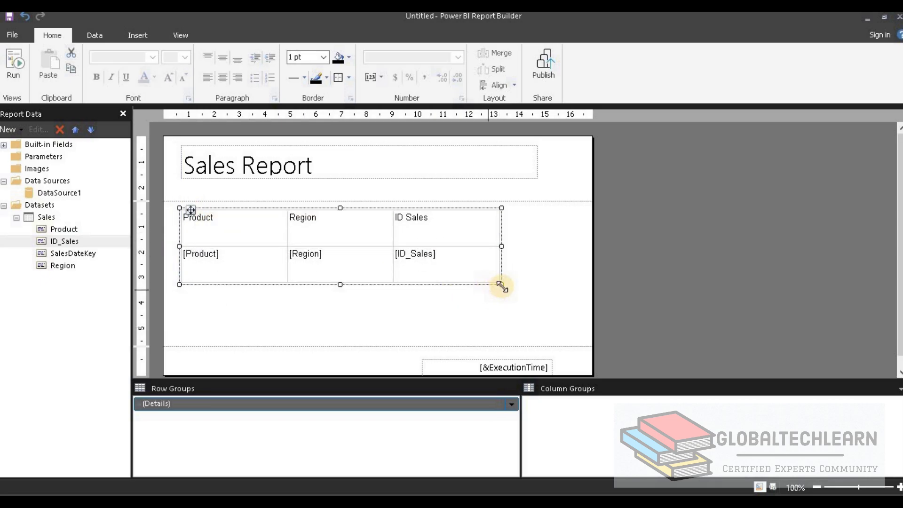
left_click_drag(501, 285, 538, 323)
left_click(12, 65)
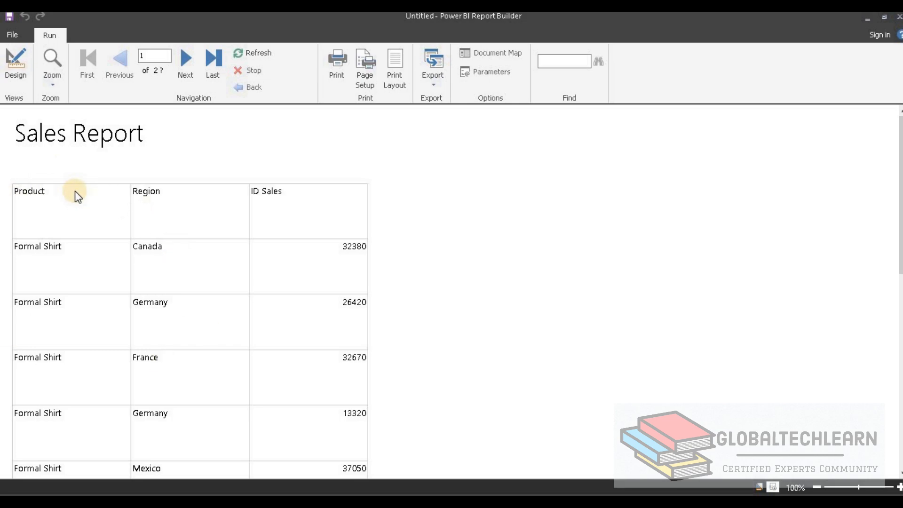
Scroll through the previewed sales rows to the footer, then go back to Design view
left_click_drag(899, 191, 899, 367)
scroll(840, 282, "down", 6)
scroll(744, 293, "up", 3)
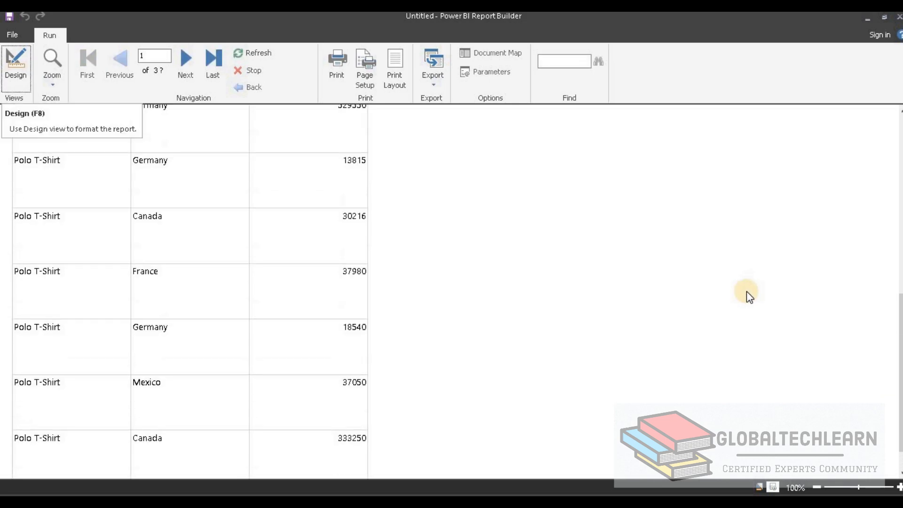
scroll(749, 296, "down", 1)
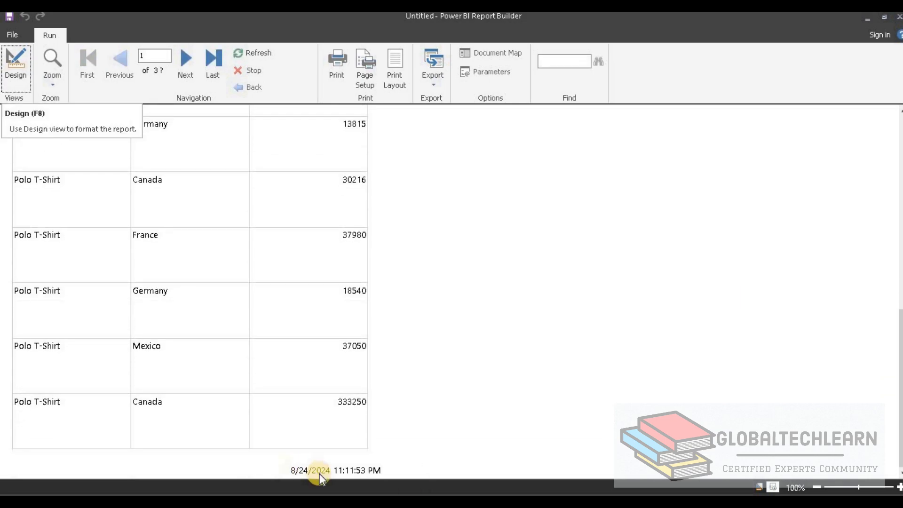
left_click(13, 63)
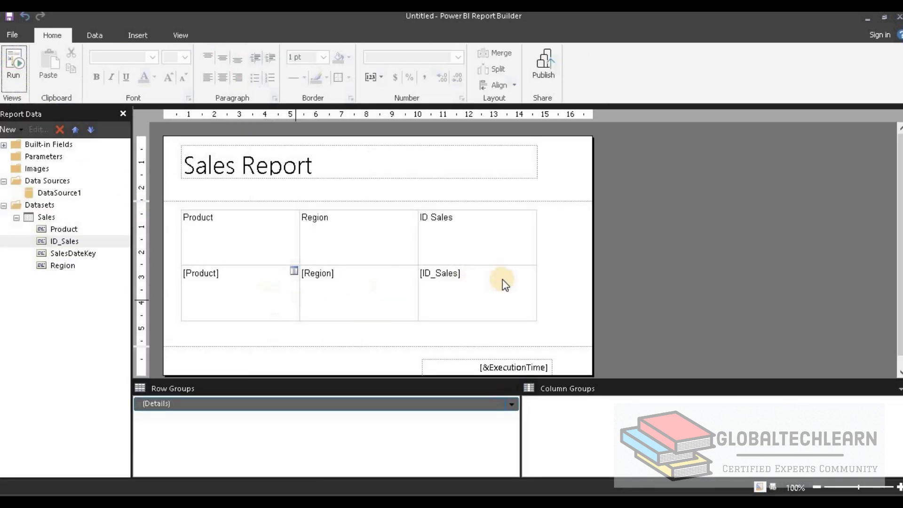
left_click(534, 177)
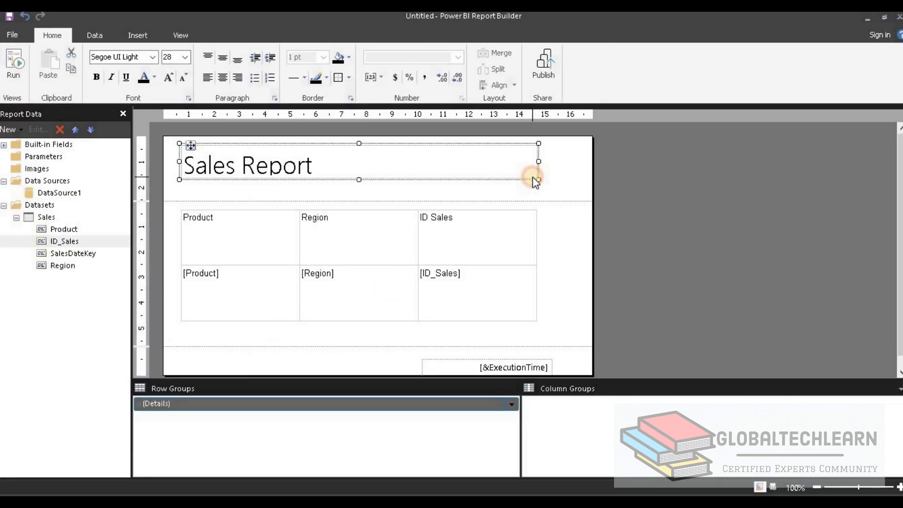
left_click(558, 283)
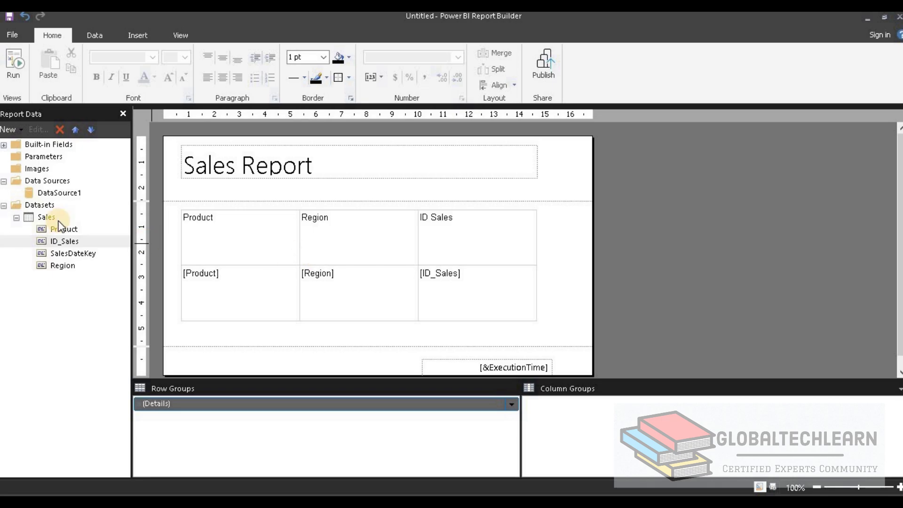
Create a Region dataset on DataSource1 with the pasted SELECT DISTINCT country query
right_click(42, 204)
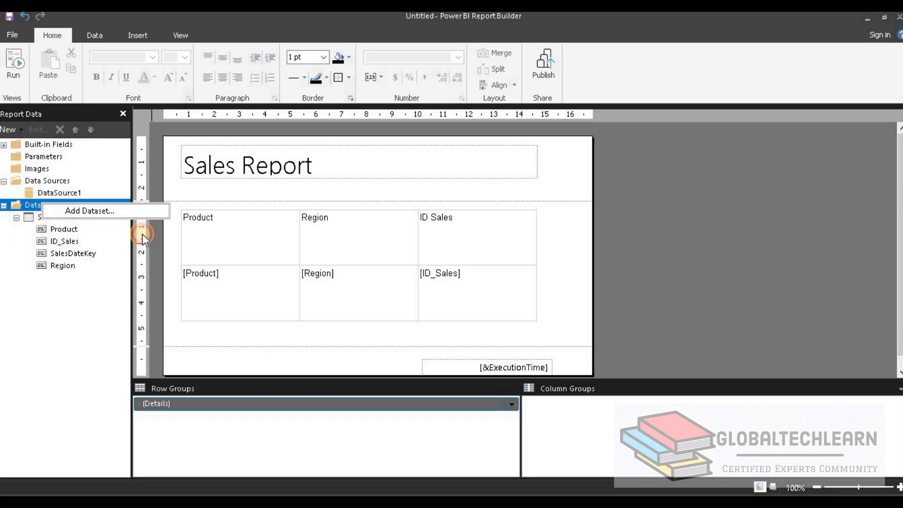
left_click(74, 210)
double_click(396, 119)
type("Re")
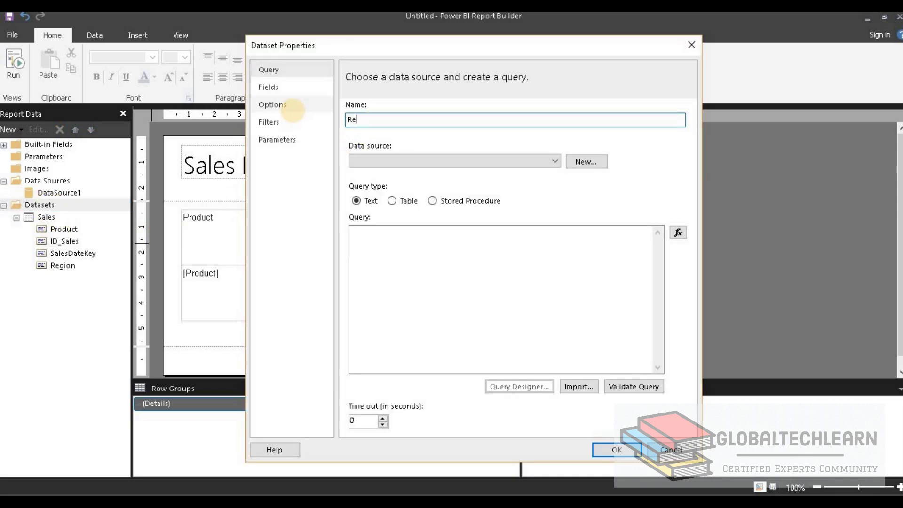
type("gion")
left_click(404, 159)
left_click(393, 172)
left_click(450, 295)
type("select distinct [Country] as Region  FROM [dbo].[SalesDataClothing]")
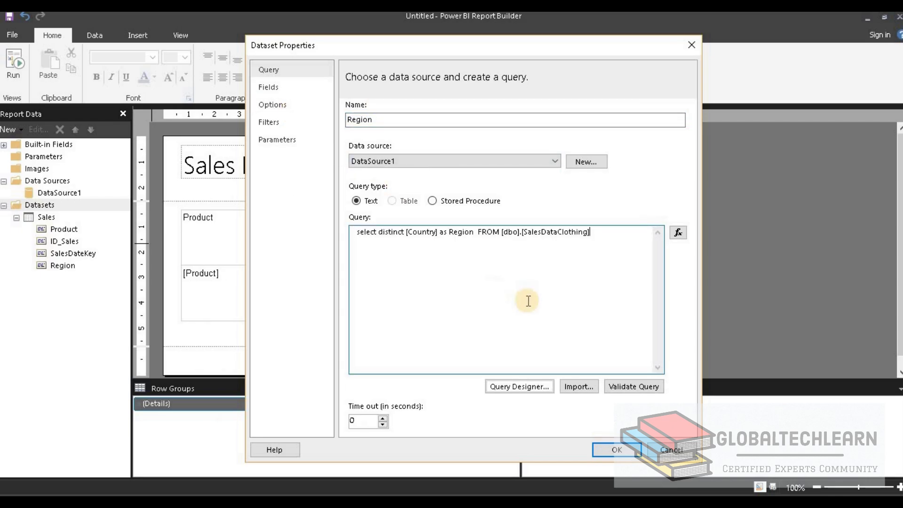
left_click(615, 451)
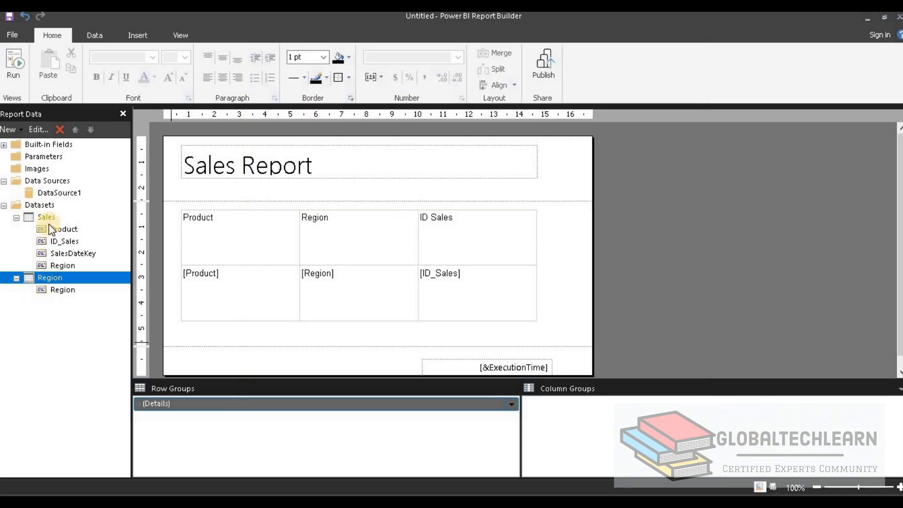
right_click(40, 159)
Add a report parameter named Region with the prompt text Region
left_click(61, 166)
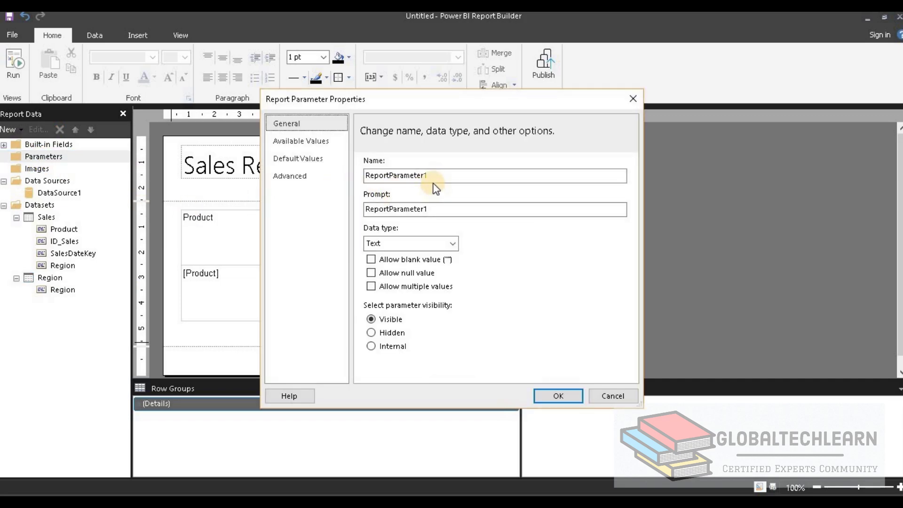
left_click_drag(478, 175, 345, 177)
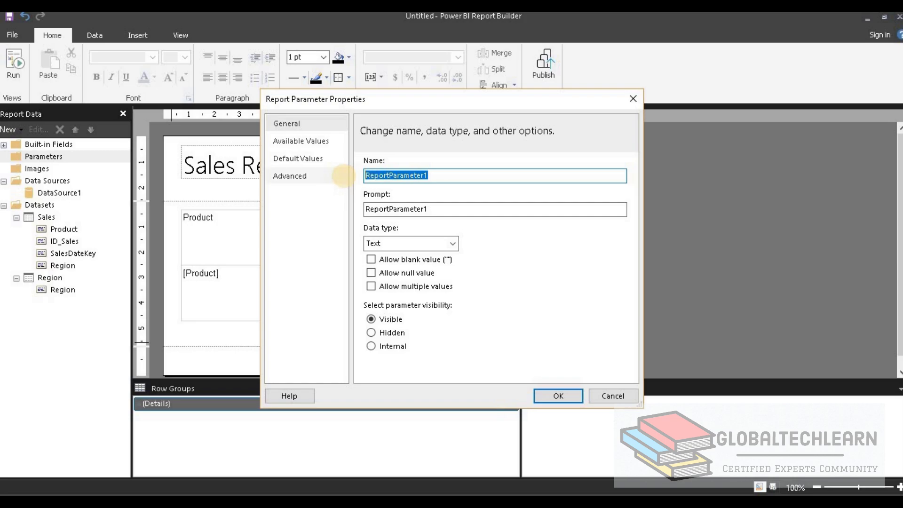
type("Region")
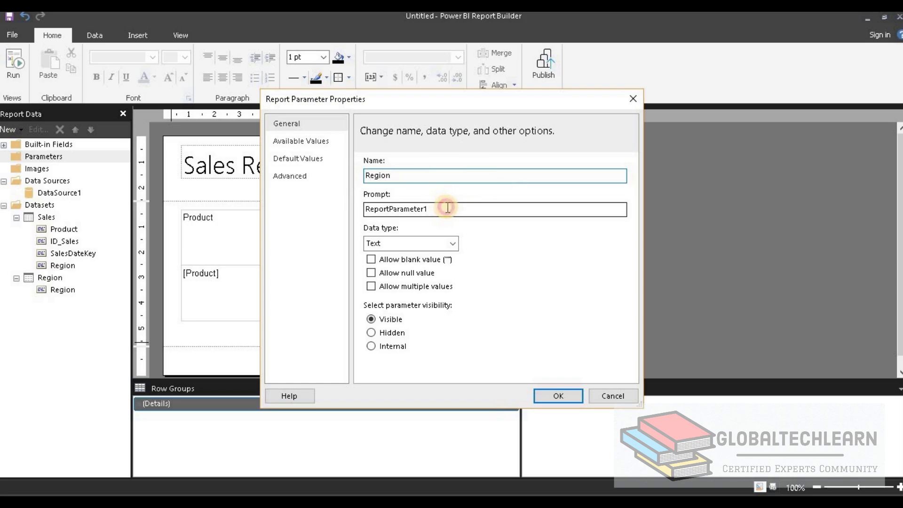
left_click_drag(444, 206, 306, 215)
type("Region")
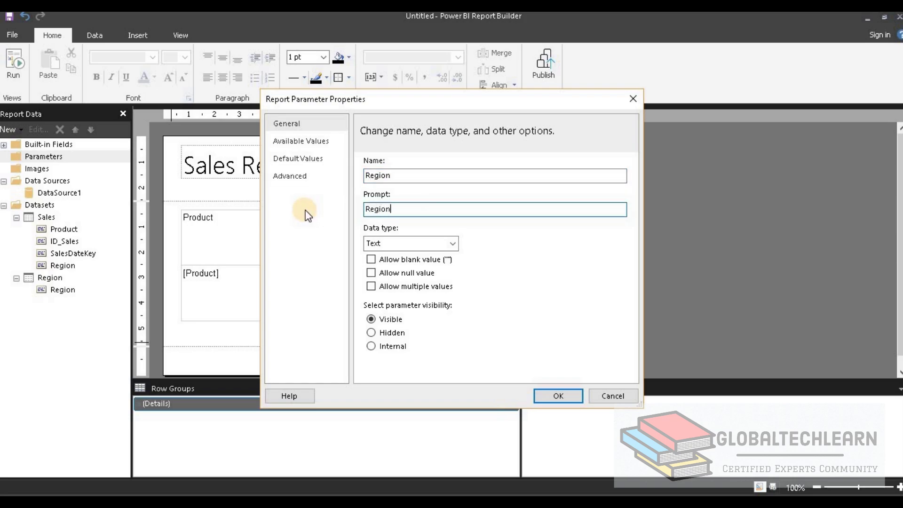
Draw its available values from the Region dataset, using the Region field as value and label
left_click(296, 143)
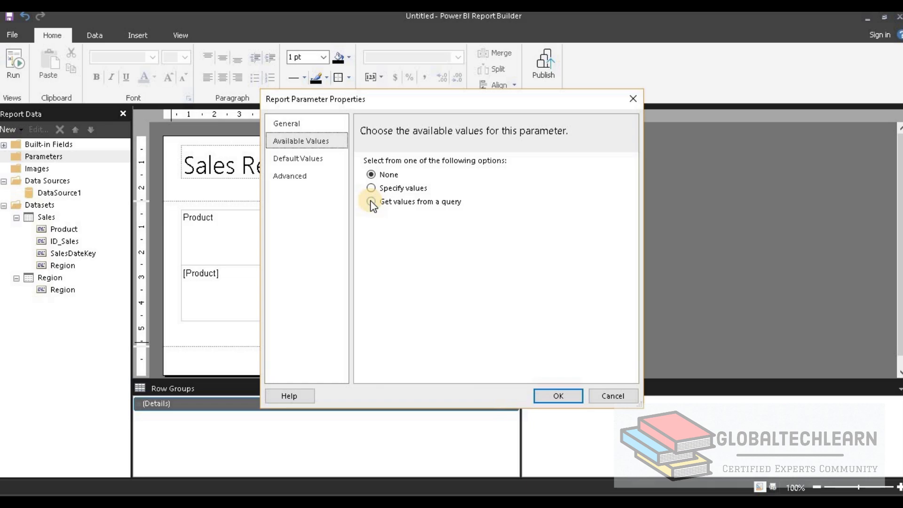
left_click(371, 202)
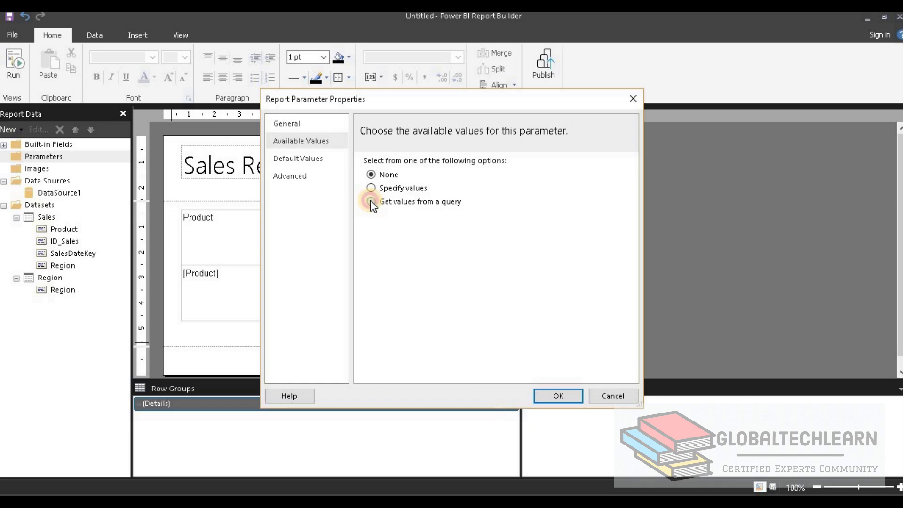
left_click(412, 247)
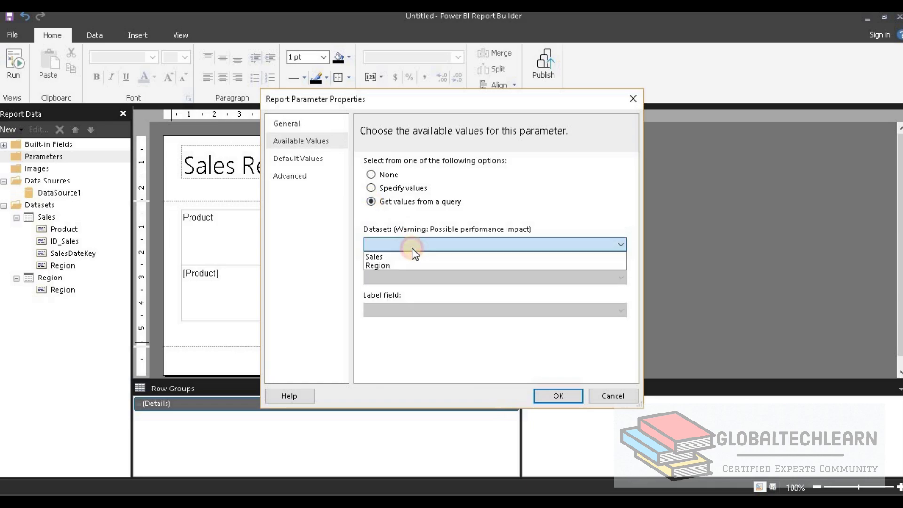
left_click(394, 269)
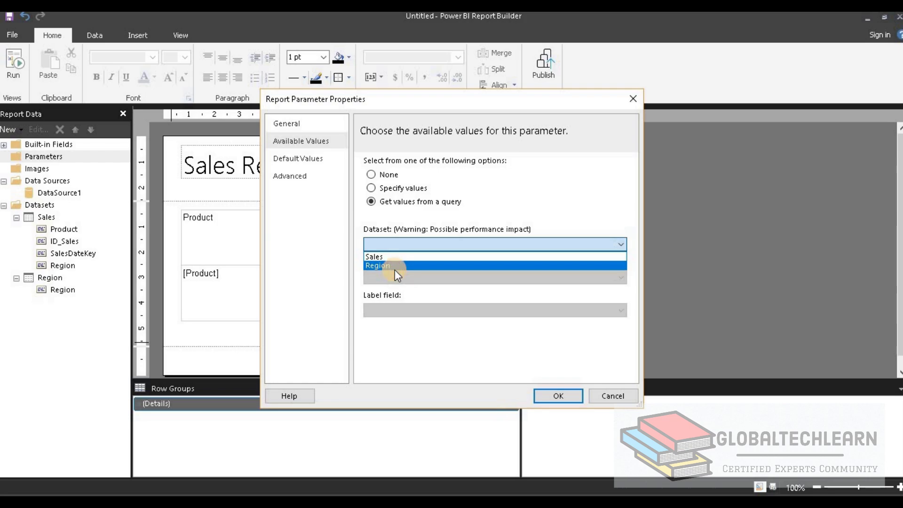
left_click(394, 266)
left_click(394, 279)
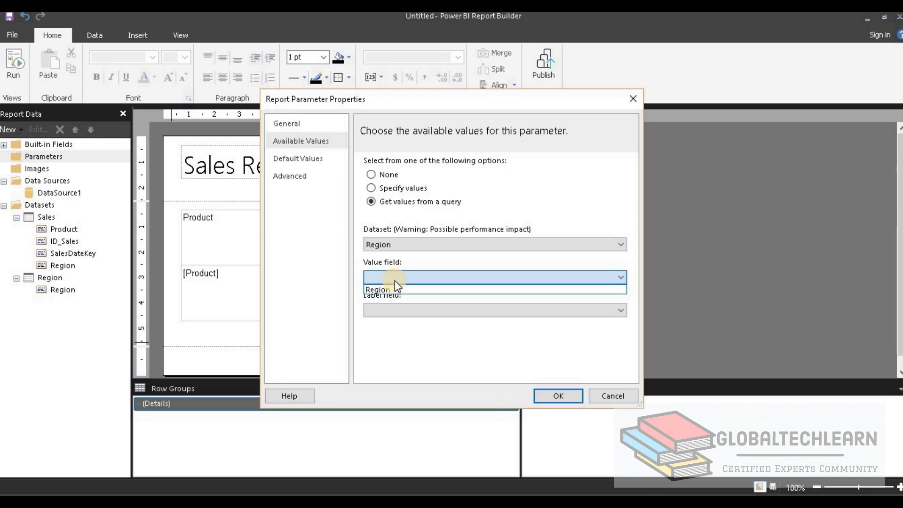
left_click(388, 290)
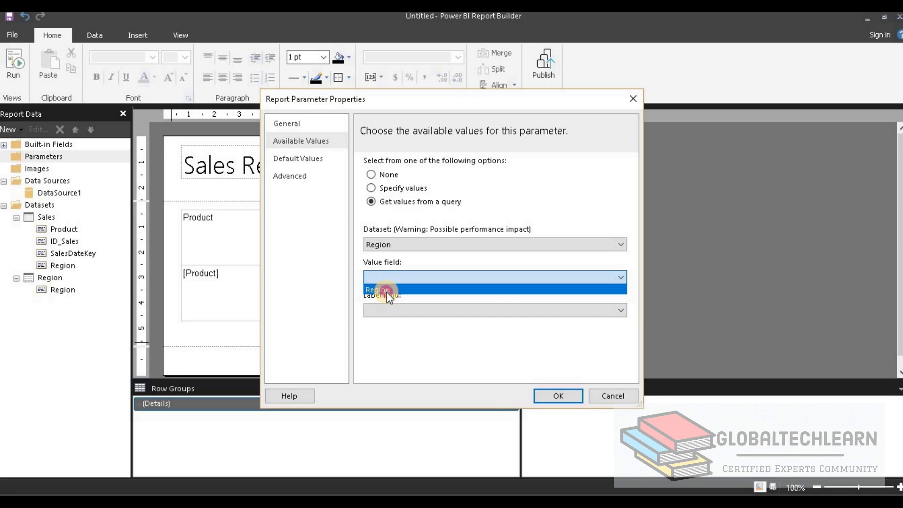
left_click(387, 310)
left_click(386, 324)
left_click(570, 397)
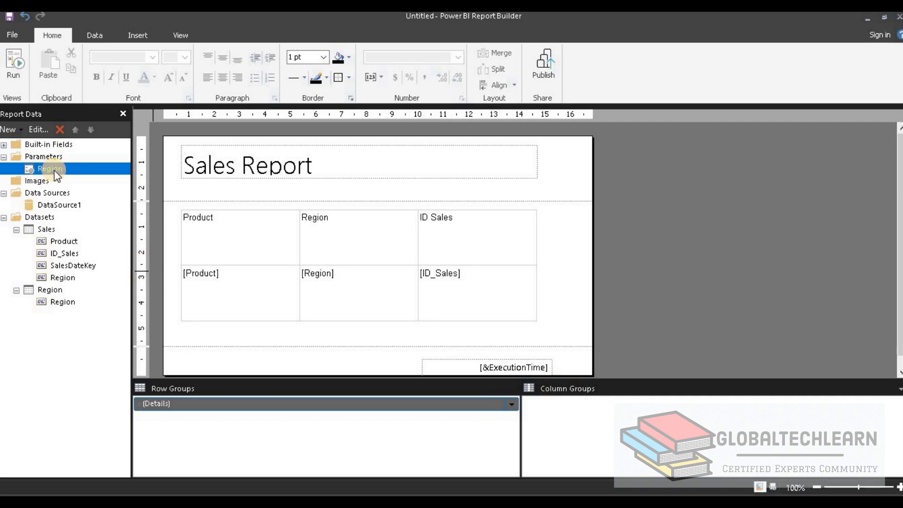
Select the Sales table and open its Tablix Properties
left_click(212, 221)
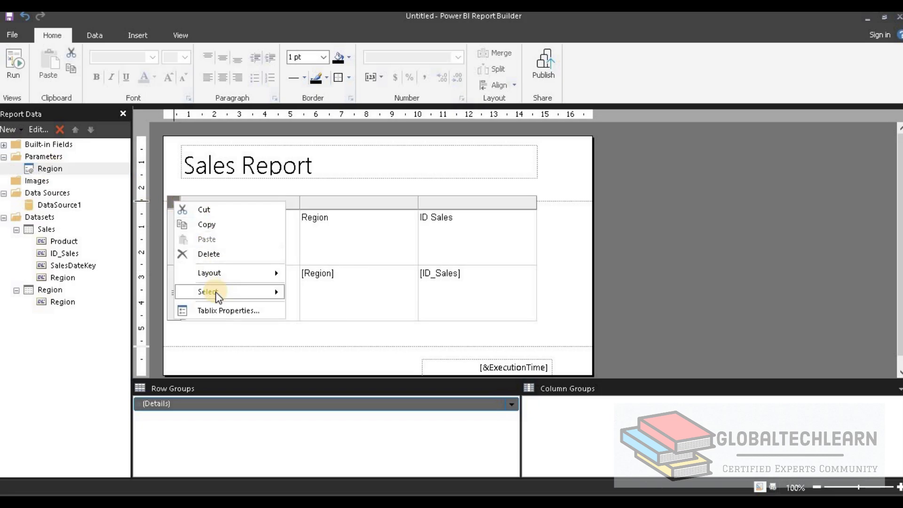
left_click(217, 309)
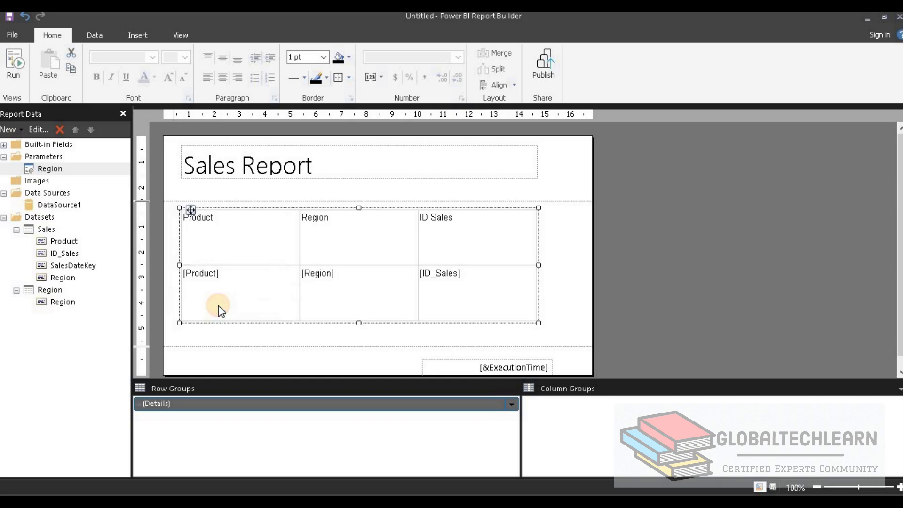
Add a table filter where [Region] equals =Parameters!Region.Value and apply it
left_click(283, 105)
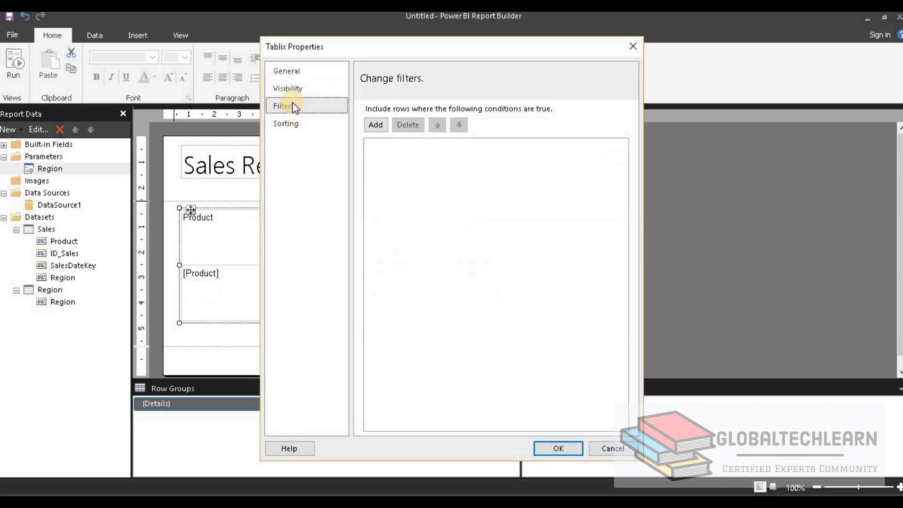
left_click(376, 125)
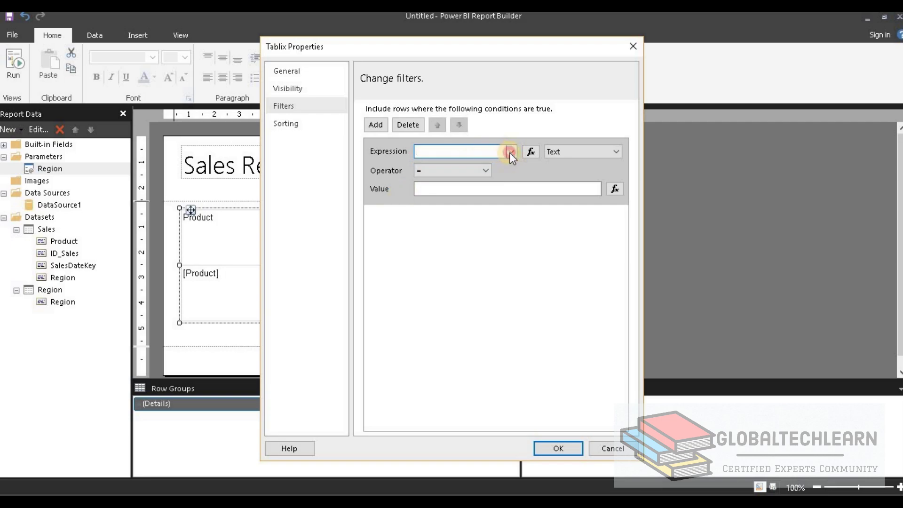
left_click(510, 151)
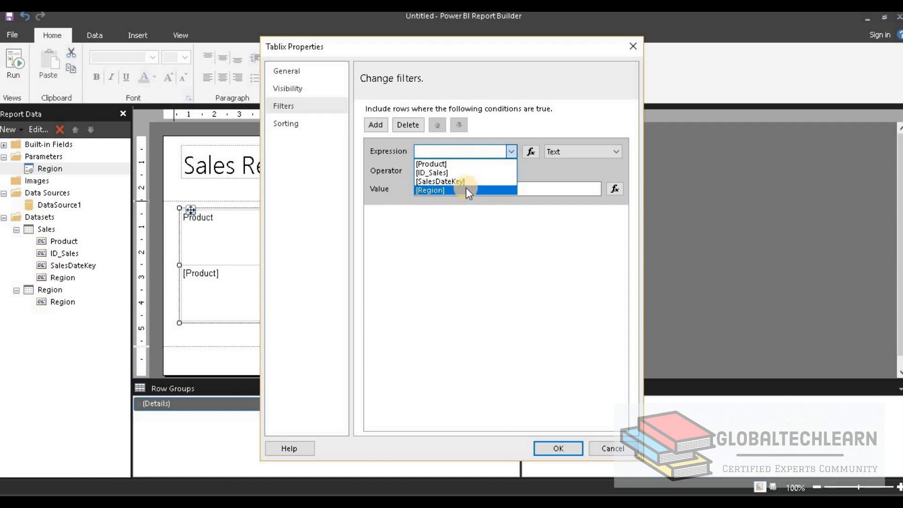
left_click(465, 189)
left_click(492, 185)
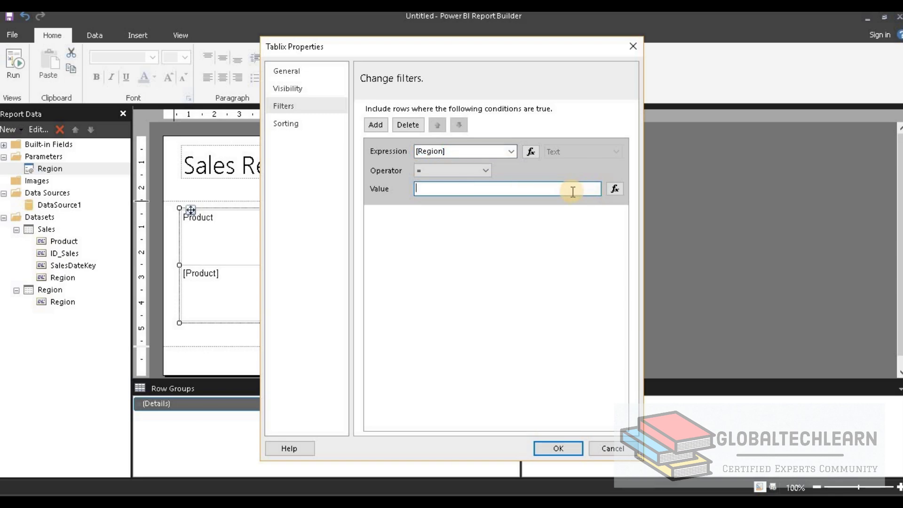
left_click(613, 190)
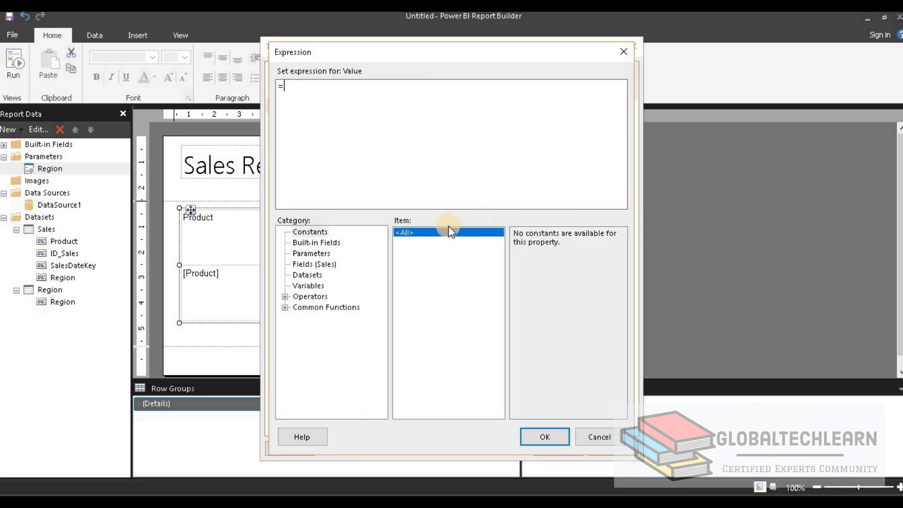
left_click(317, 253)
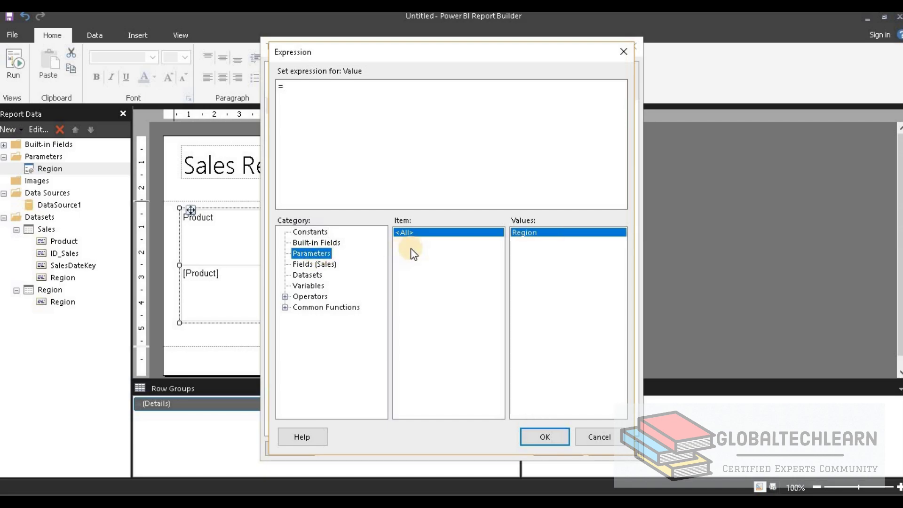
double_click(529, 233)
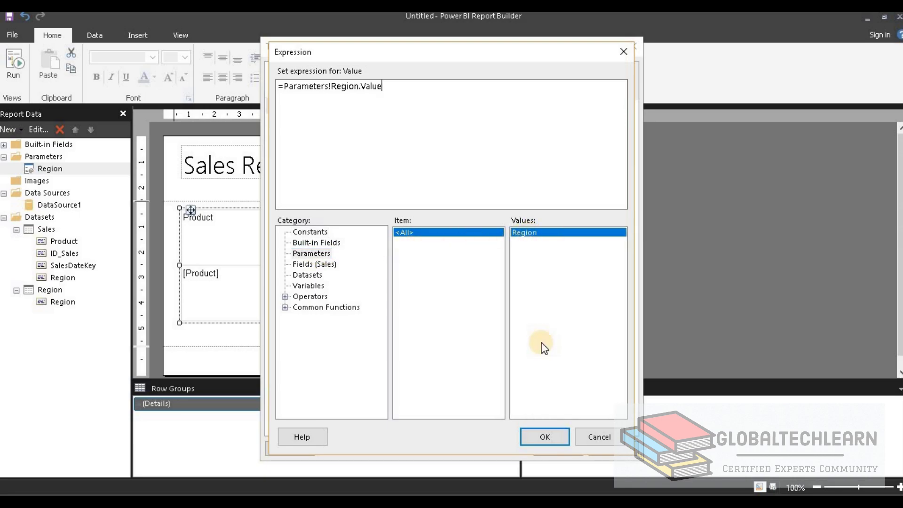
left_click(544, 437)
left_click(562, 448)
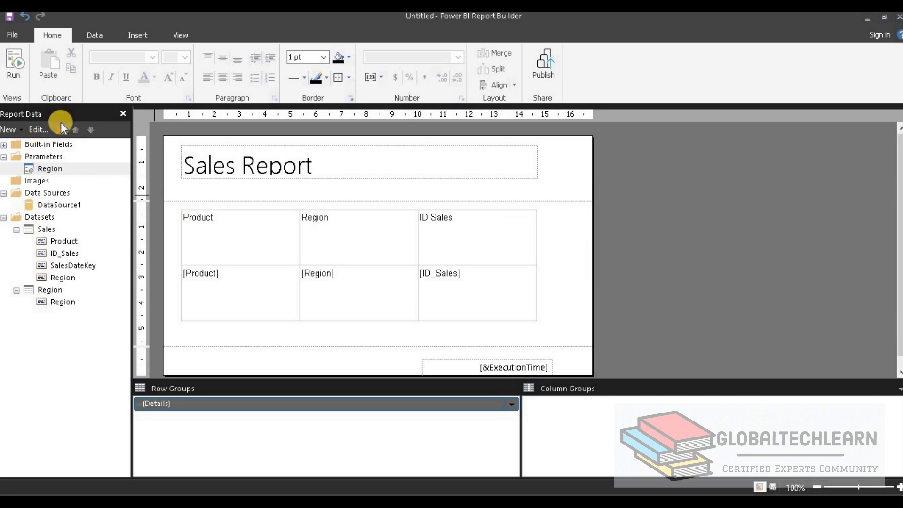
Run the report with Region set to Canada, previewing only Canada's sales rows
left_click(18, 67)
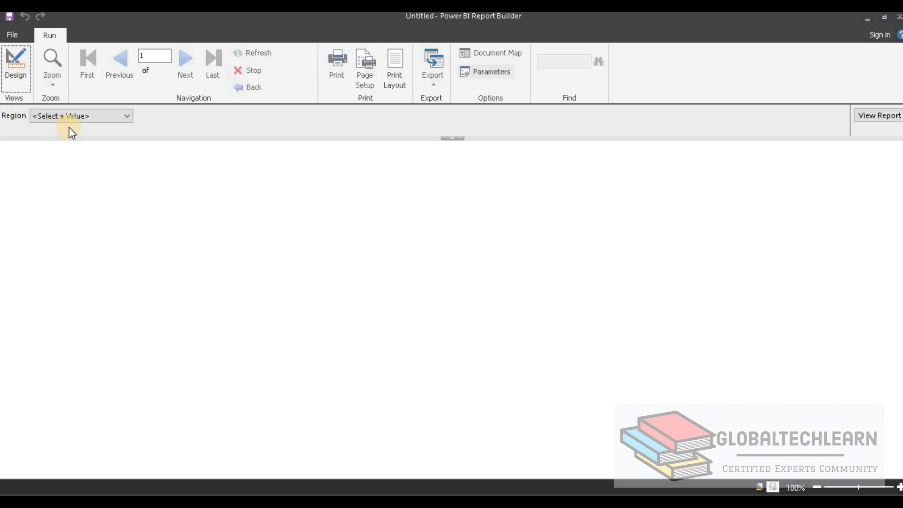
left_click(117, 116)
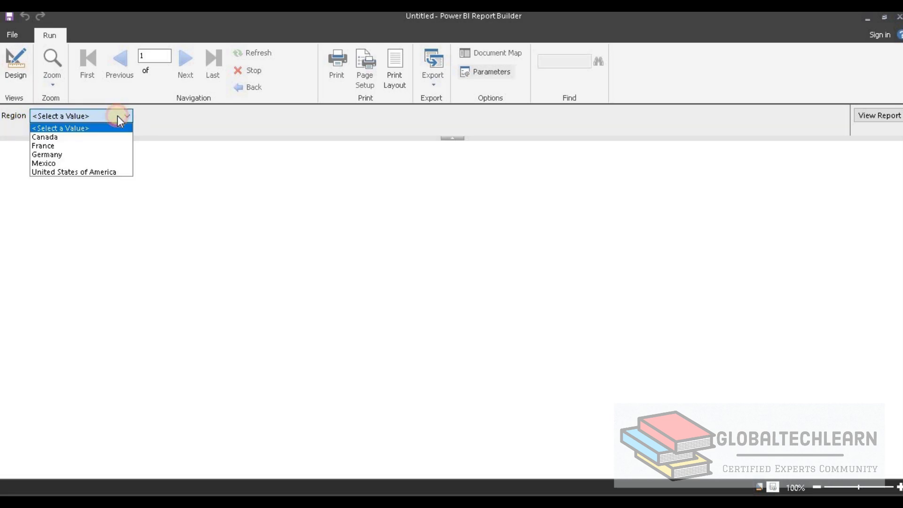
left_click(74, 138)
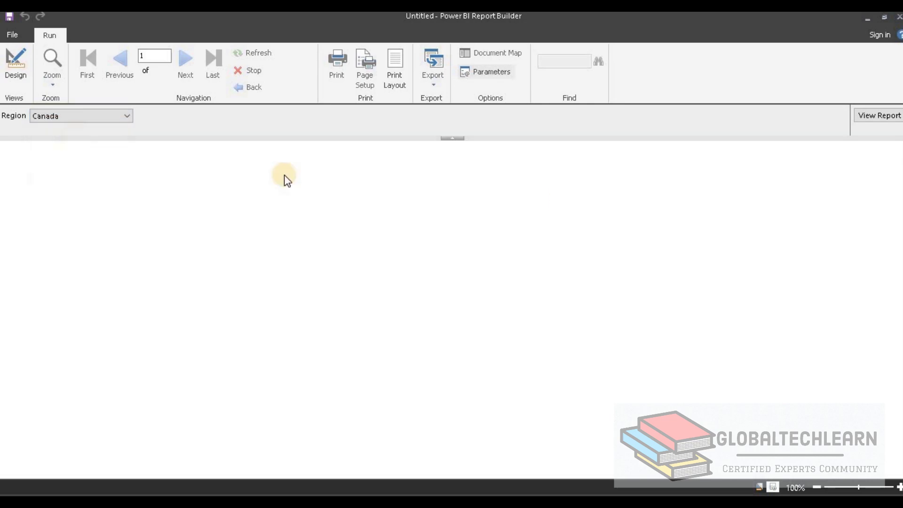
left_click(875, 116)
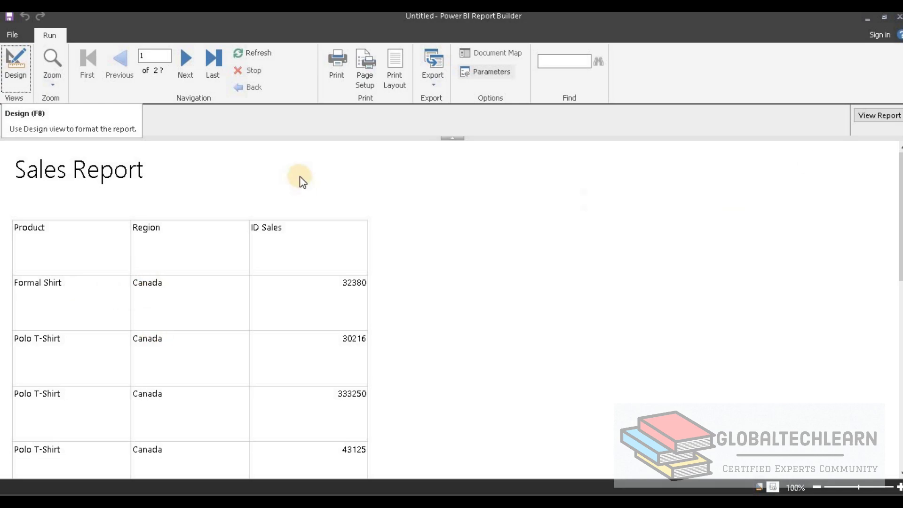
Switch the Region parameter to France and scroll through rows like Formal Shirt and Jeans
left_click(99, 113)
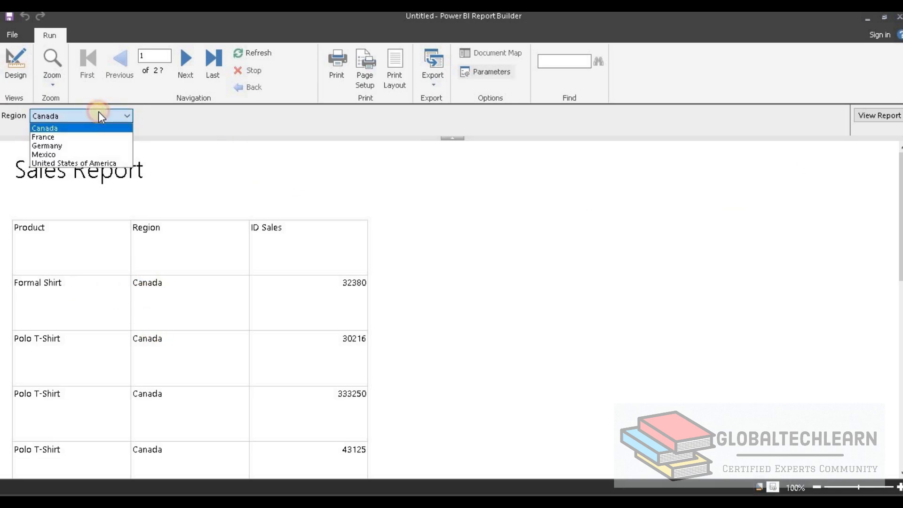
left_click(74, 138)
left_click(883, 117)
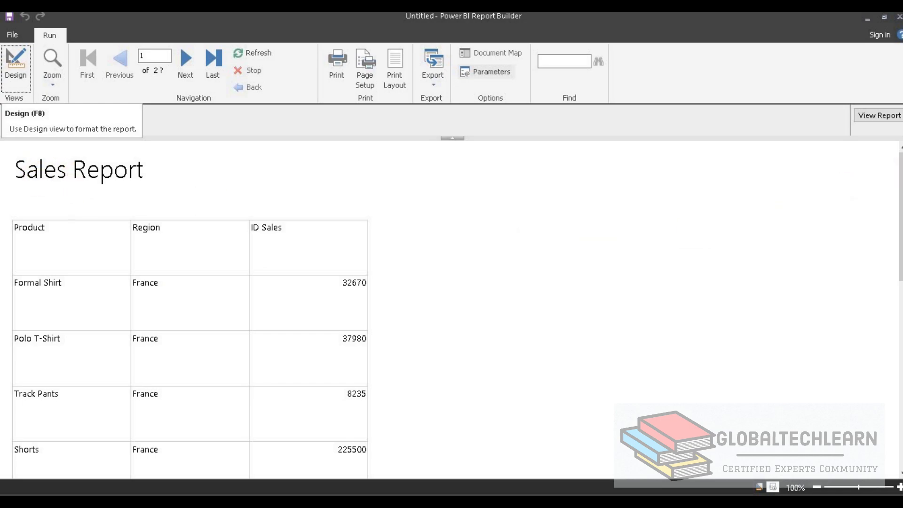
scroll(802, 256, "down", 2)
scroll(804, 257, "down", 10)
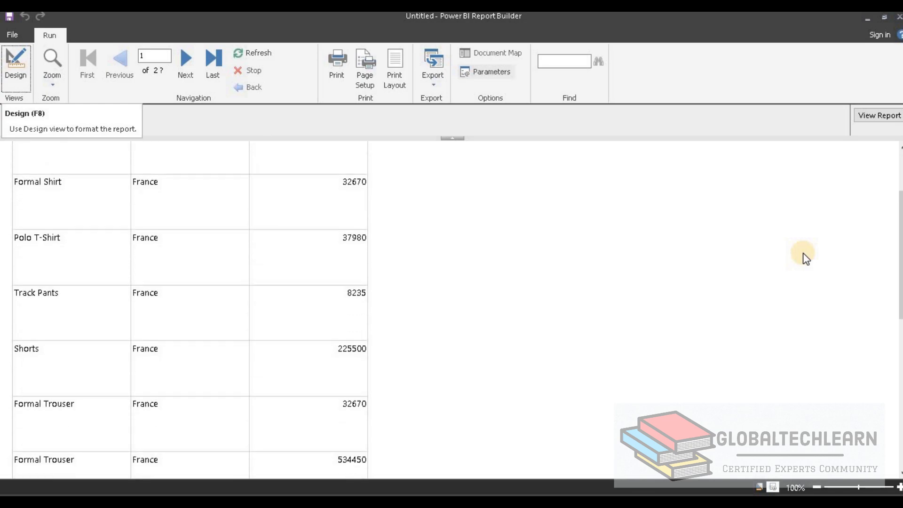
scroll(804, 257, "down", 6)
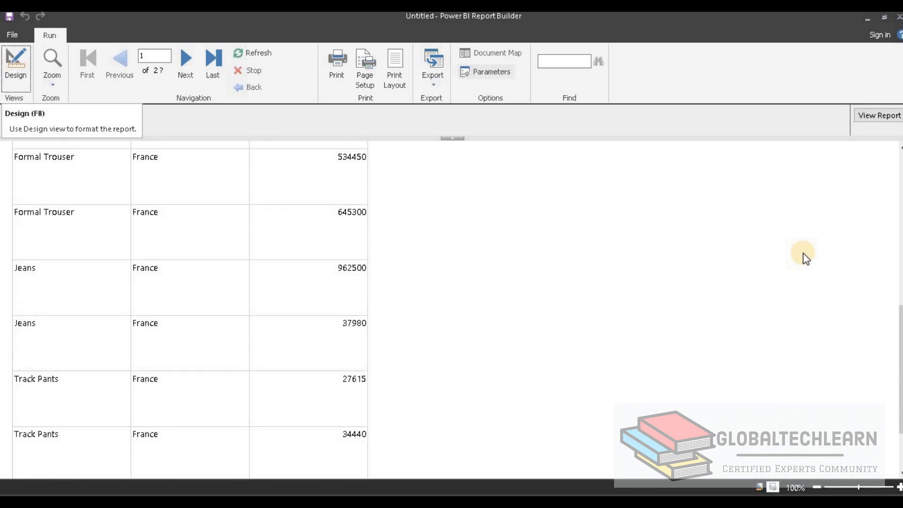